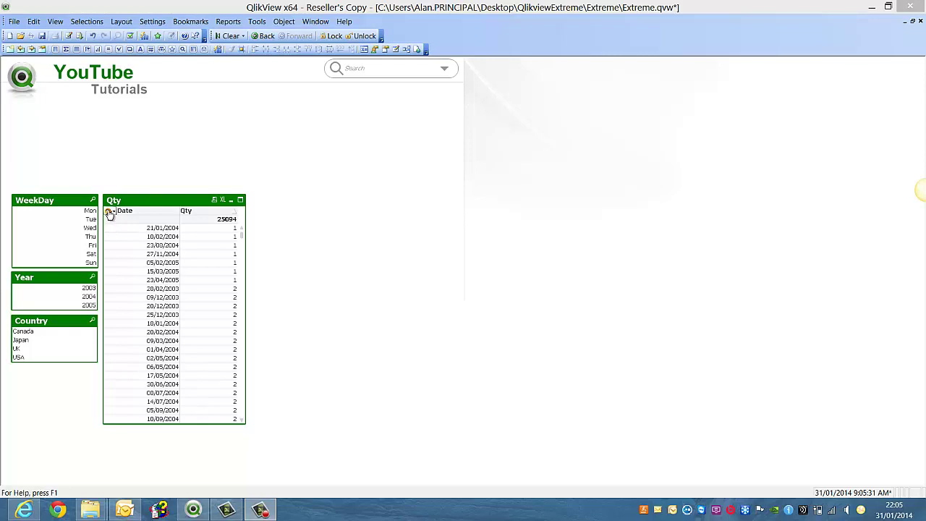
right_click(140, 200)
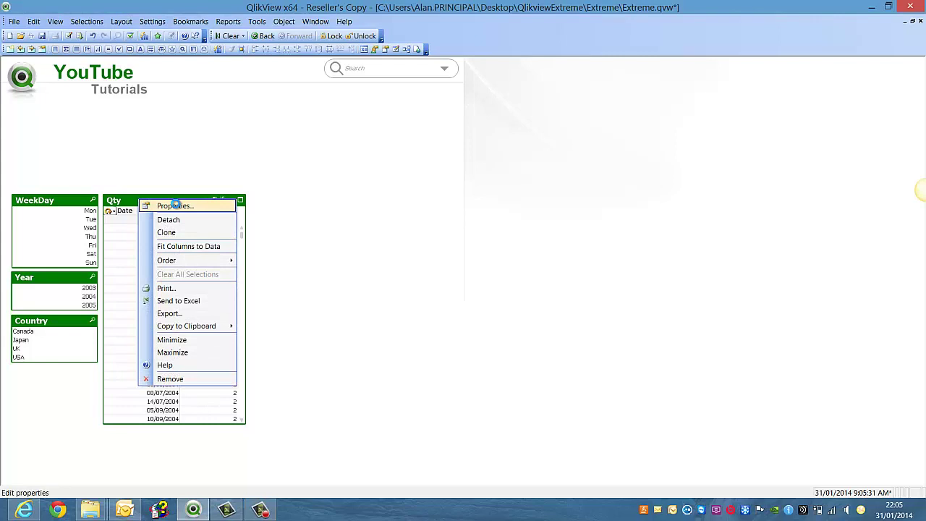
click(175, 206)
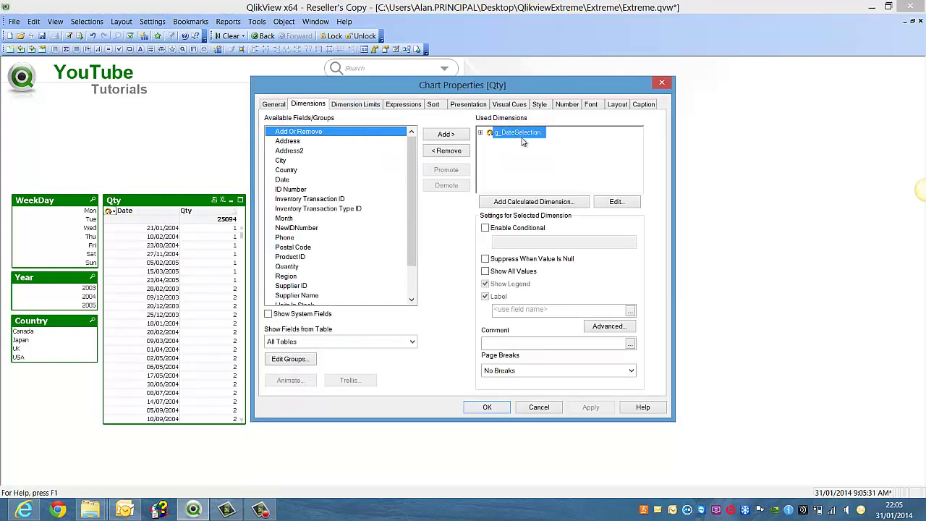
click(289, 360)
click(501, 184)
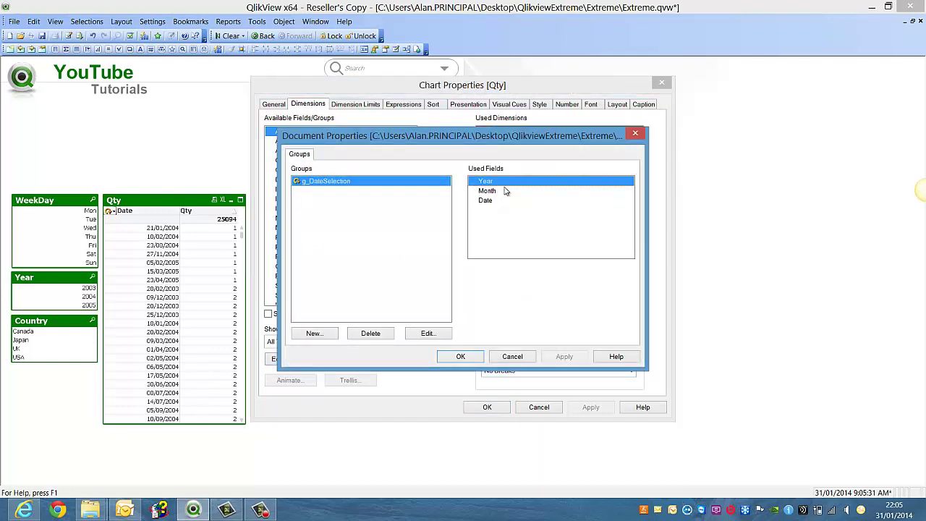
click(461, 356)
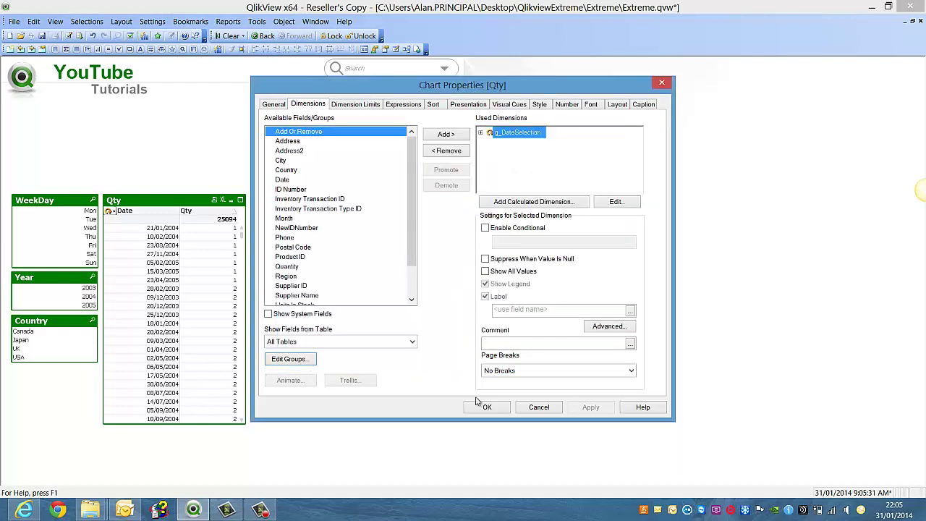
click(486, 406)
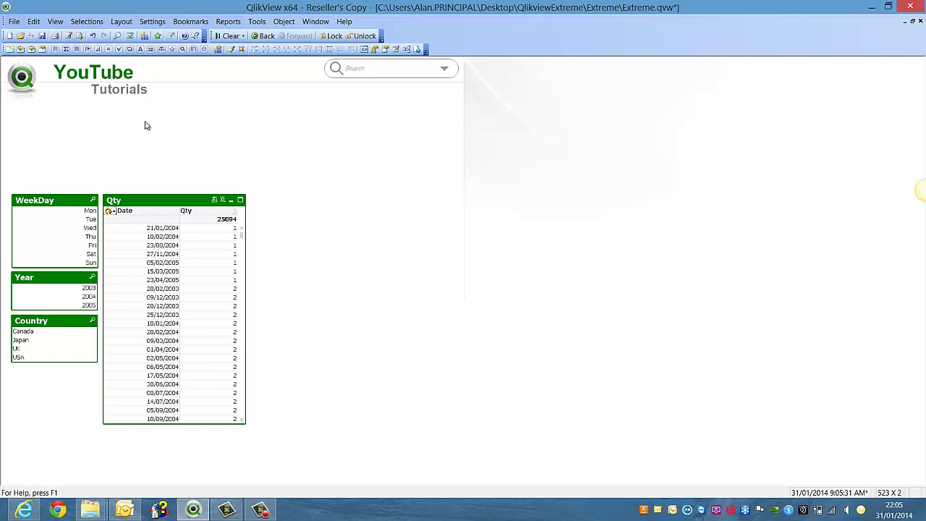
click(109, 211)
click(108, 210)
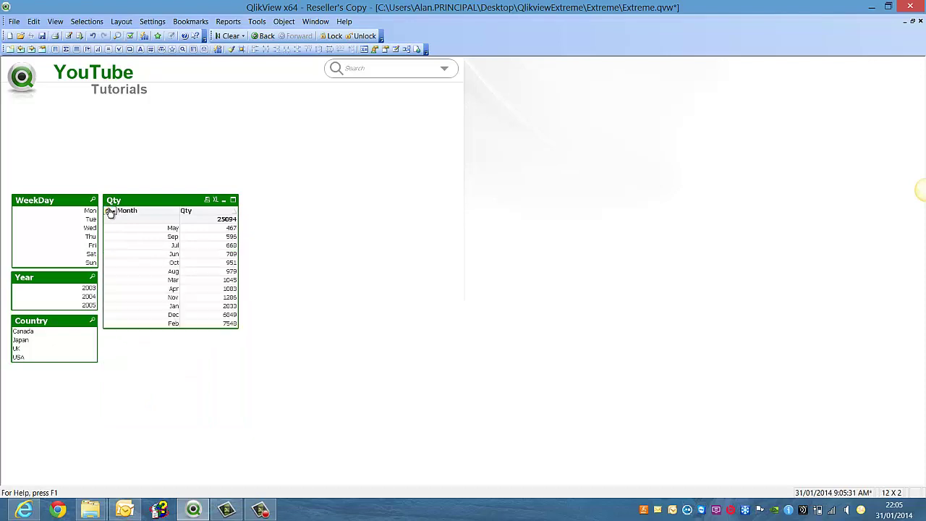
click(110, 210)
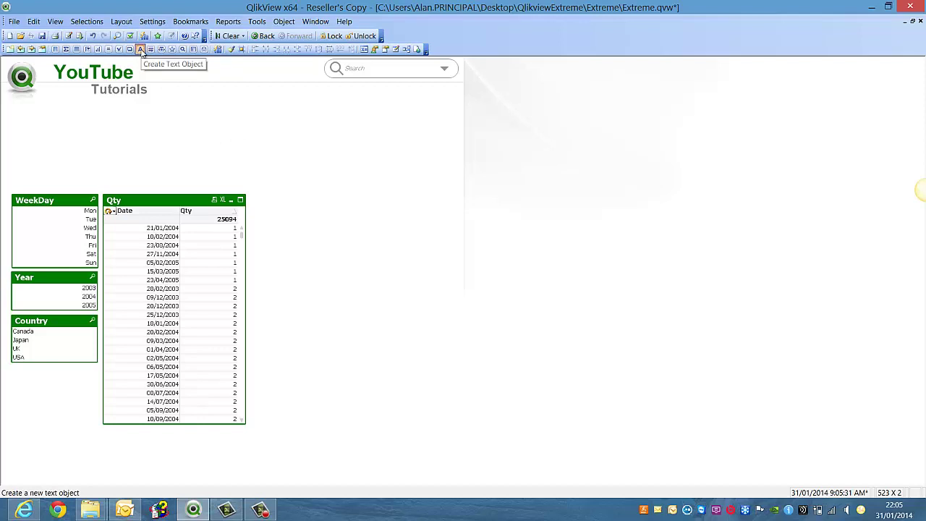
Step: Start a new text object and insert a bundled image path into its text expression
click(142, 49)
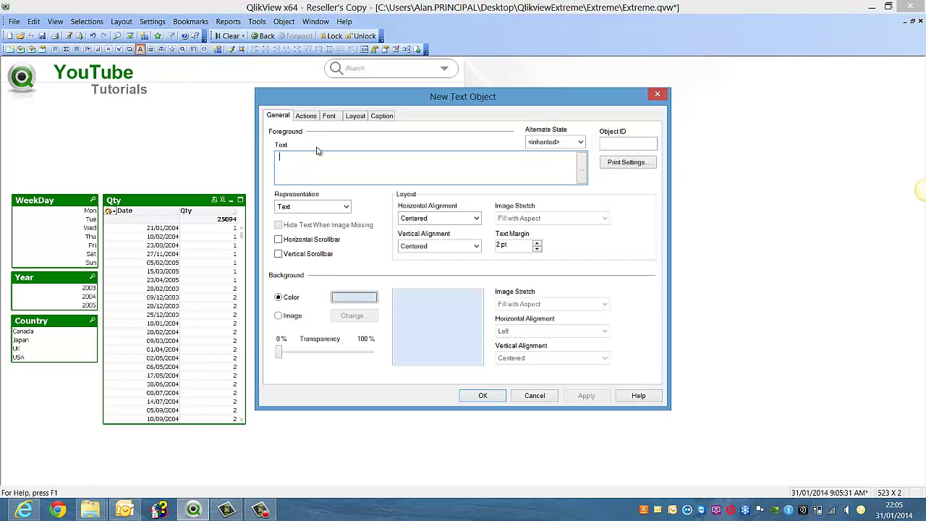
click(581, 170)
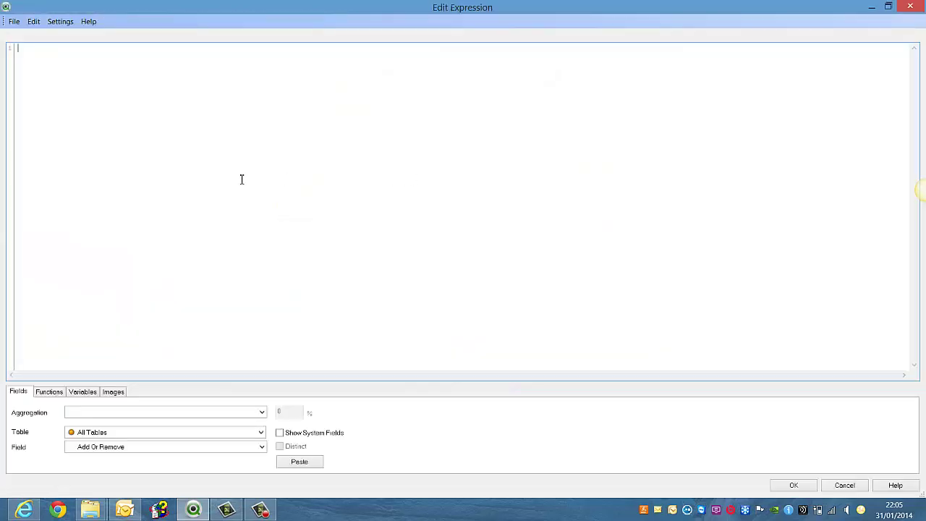
click(115, 391)
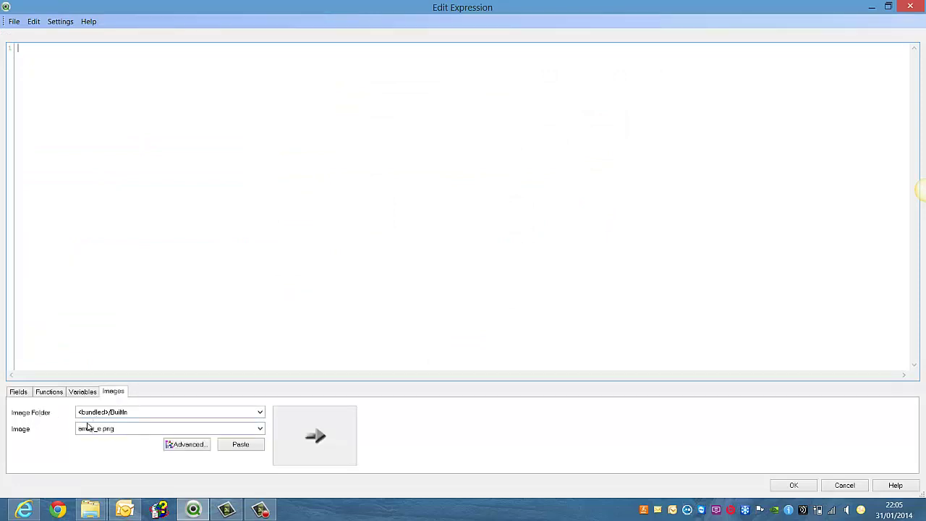
click(239, 445)
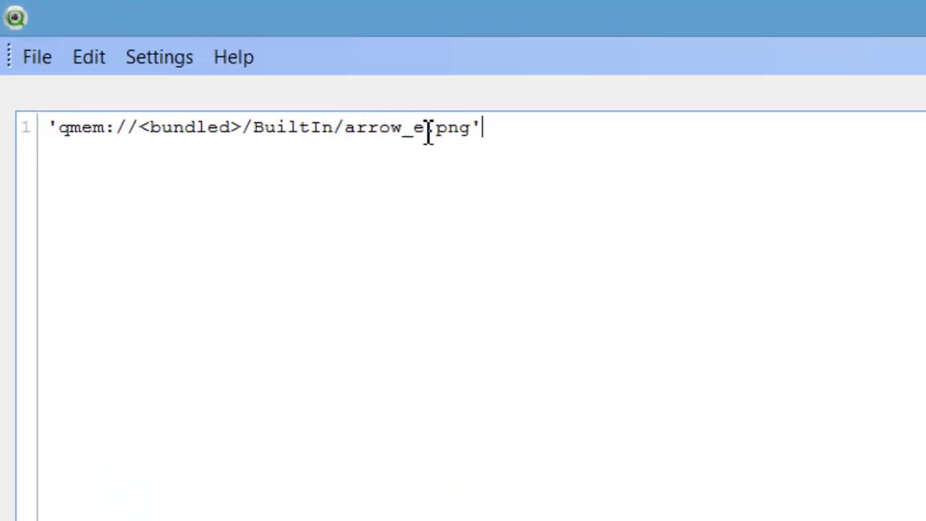
Step: Change the image path to images/cyclic.png, removing the BuiltIn/ folder
drag(427, 133, 350, 143)
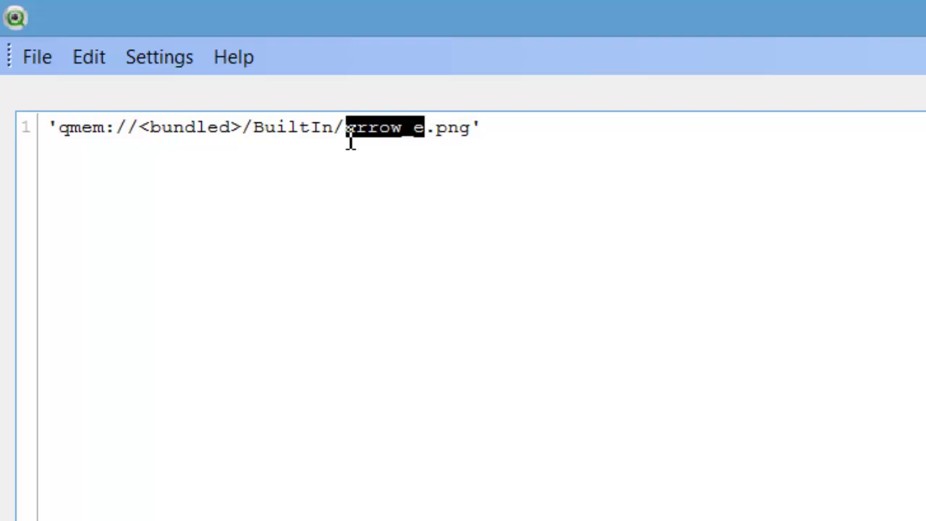
text(images)
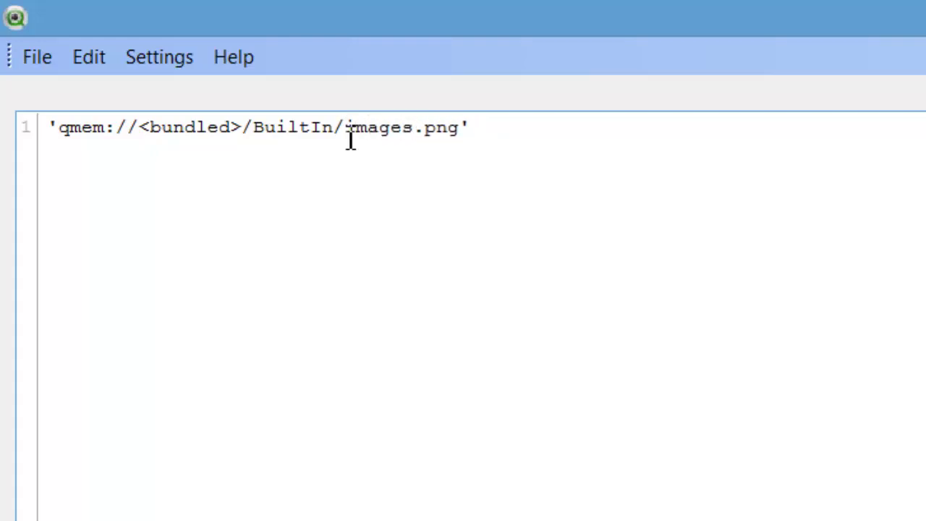
text(/cyclic)
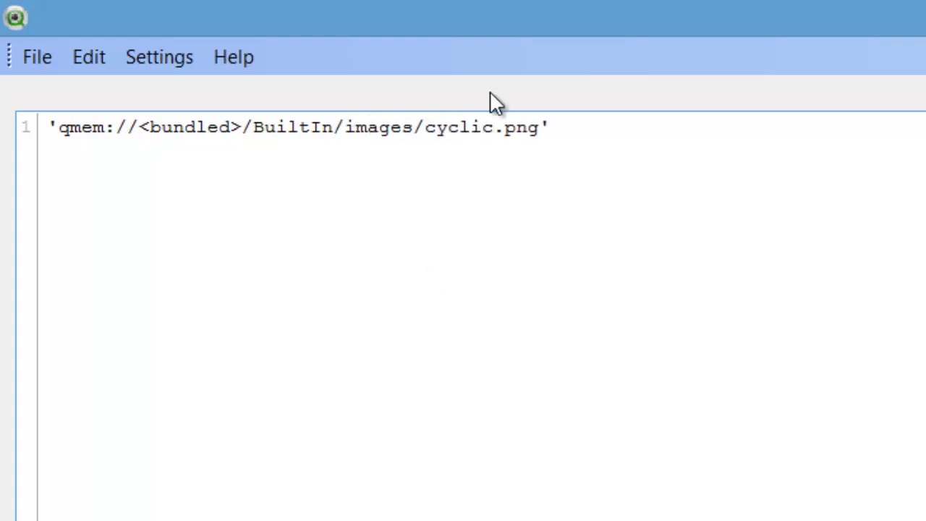
click(346, 129)
key(BackSpace)
key(BackSpace)
key(BackSpace)
key(BackSpace)
key(BackSpace)
key(BackSpace)
key(BackSpace)
key(BackSpace)
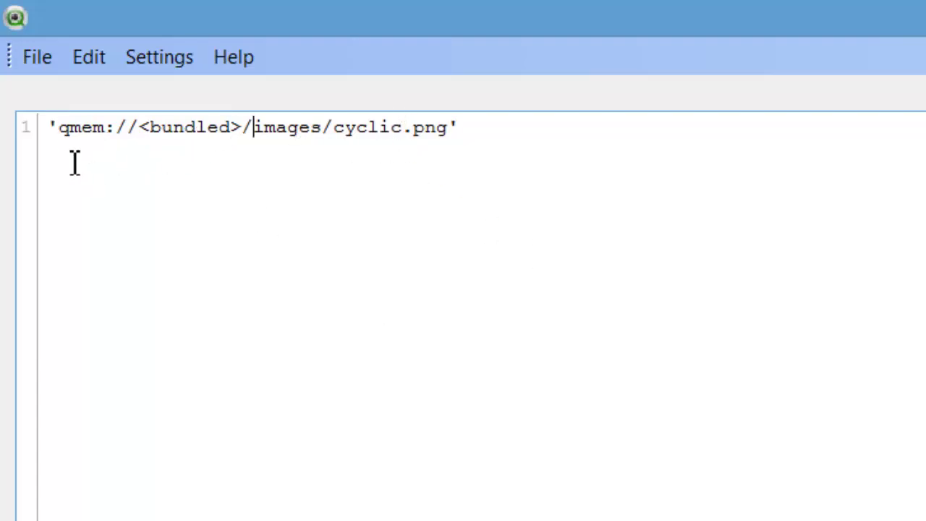
click(50, 127)
Step: Prefix the expression with =, show the object as an Image, and place it above the Qty table
text(=)
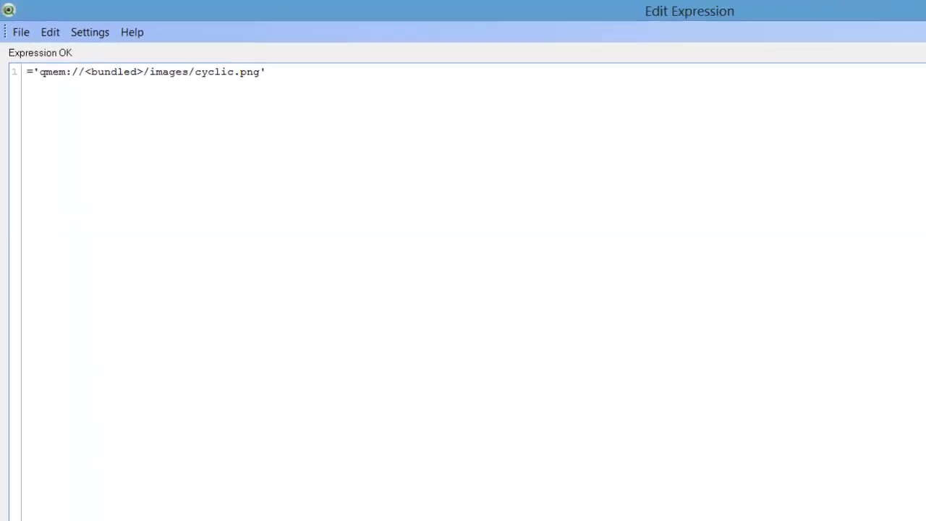
click(788, 487)
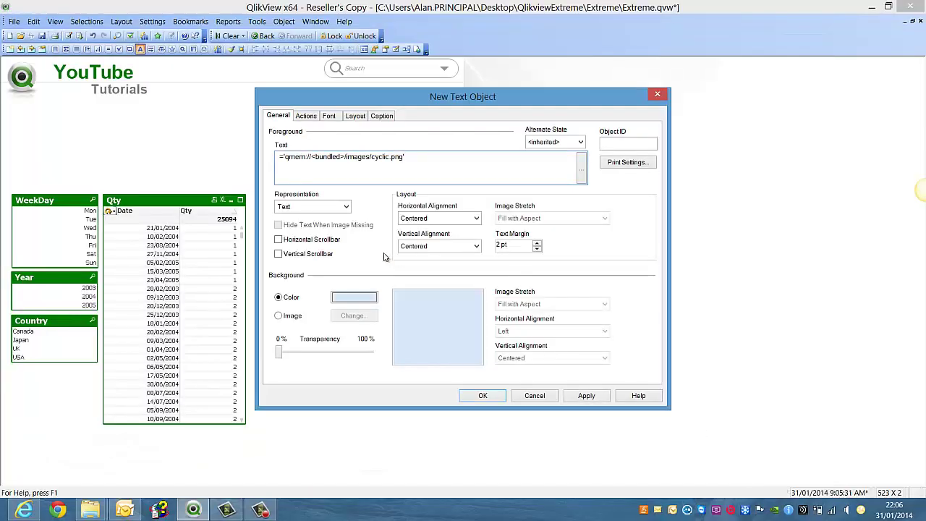
click(314, 209)
click(308, 228)
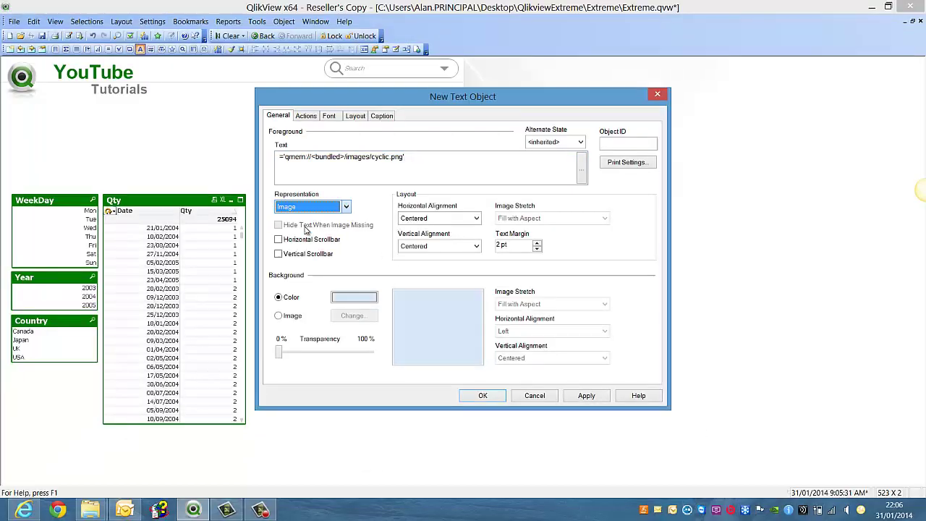
click(478, 395)
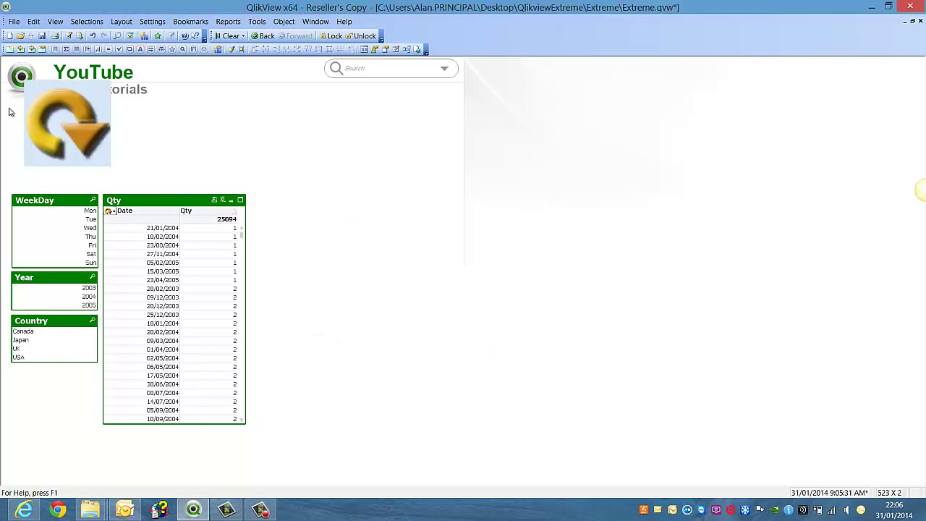
drag(73, 120, 196, 137)
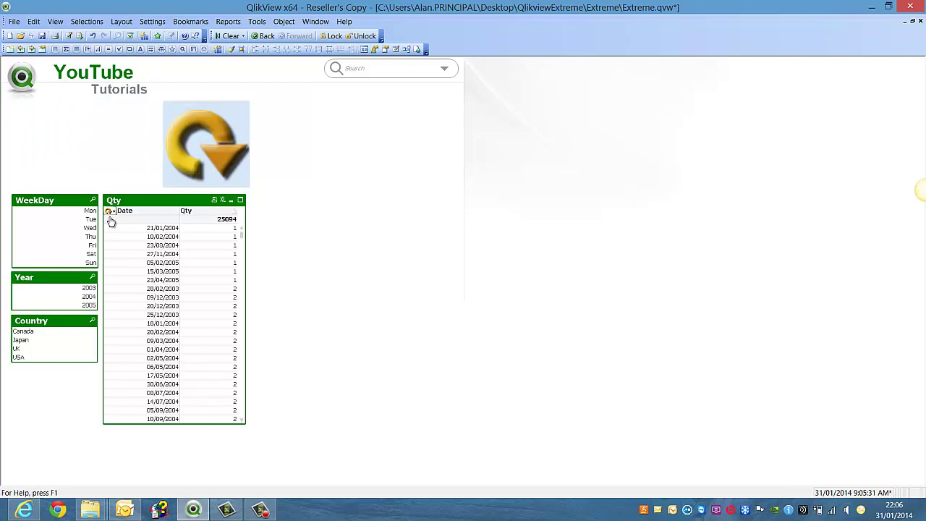
Step: Set the arrow image's stretch to Keep Aspect in its properties
right_click(213, 148)
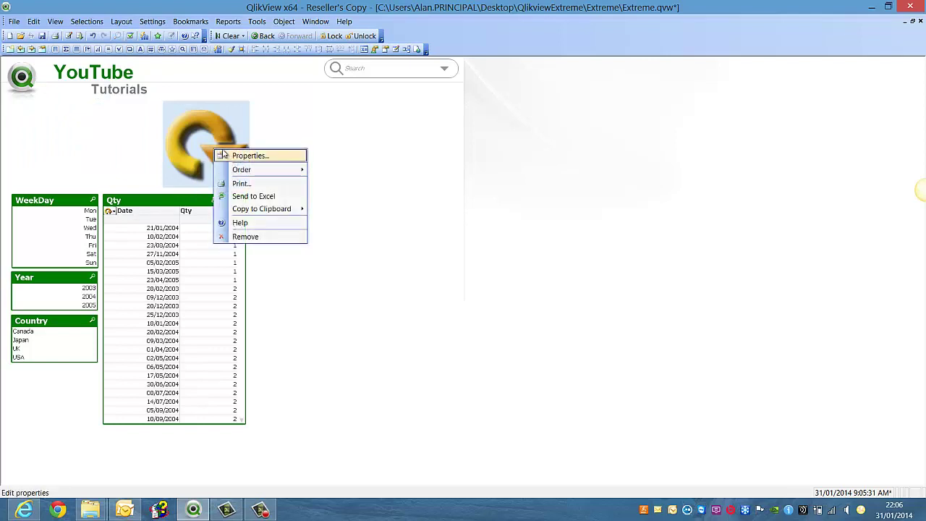
click(275, 130)
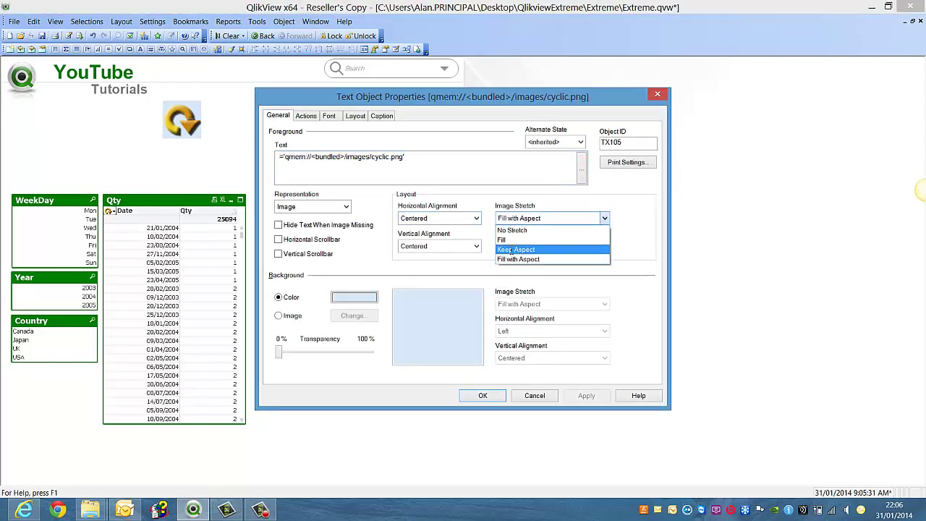
click(515, 247)
click(585, 396)
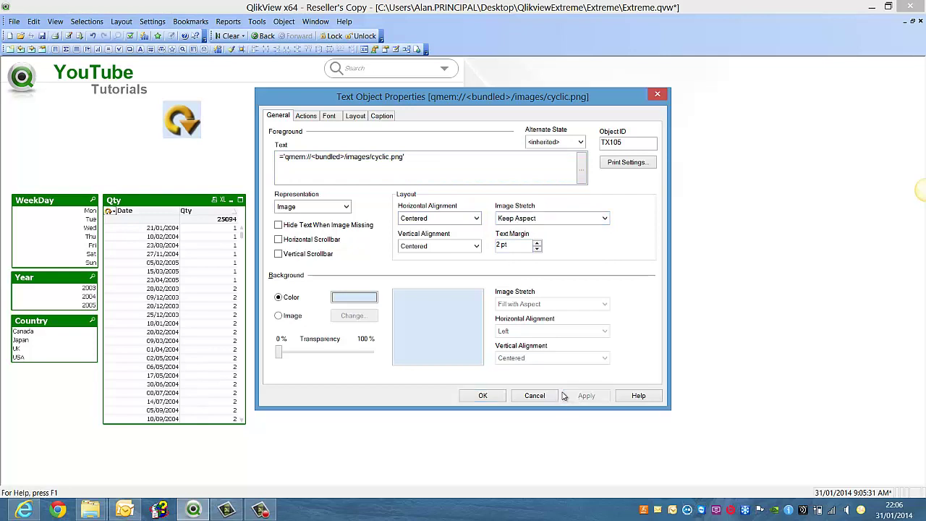
click(483, 396)
Step: Move the arrow just above the Qty table and set its background transparency to 100%
drag(181, 116, 125, 163)
double_click(123, 168)
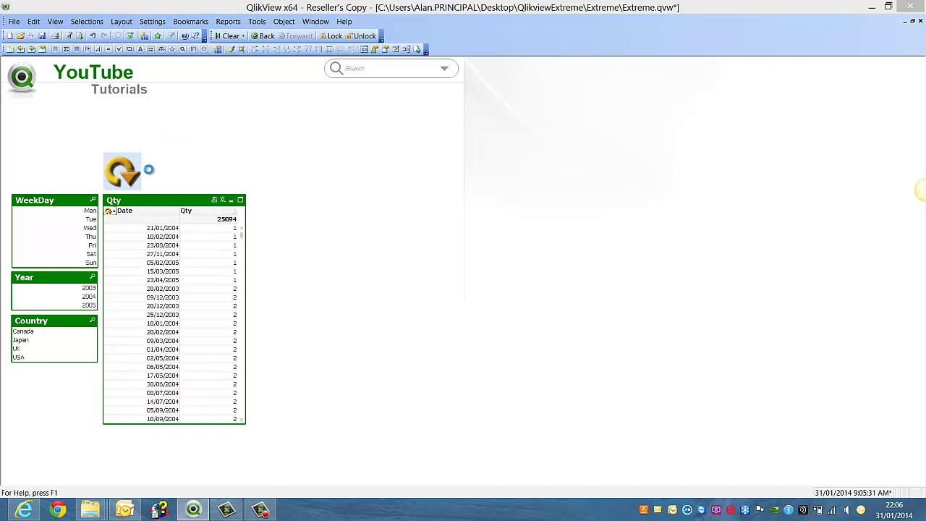
drag(279, 353, 372, 352)
click(483, 395)
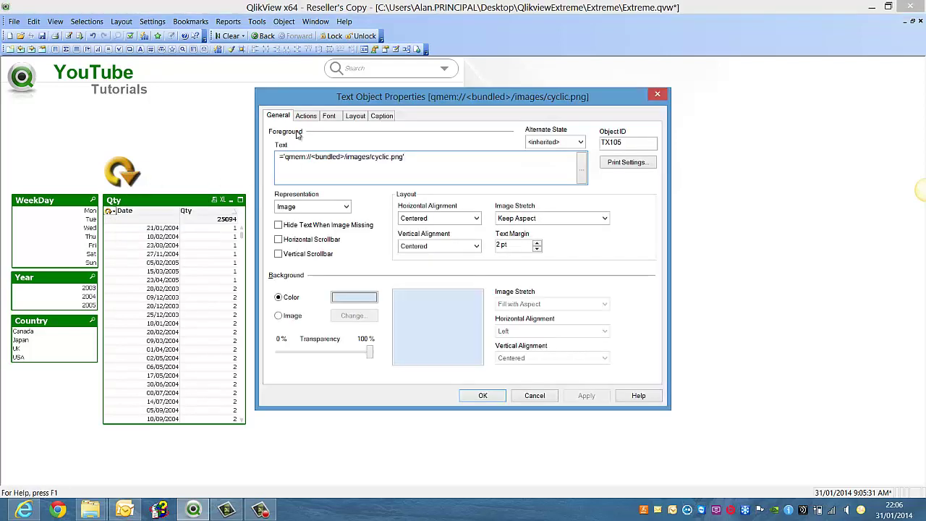
Step: Add an External > Run Macro action to the cyclic arrow object
click(305, 115)
click(293, 207)
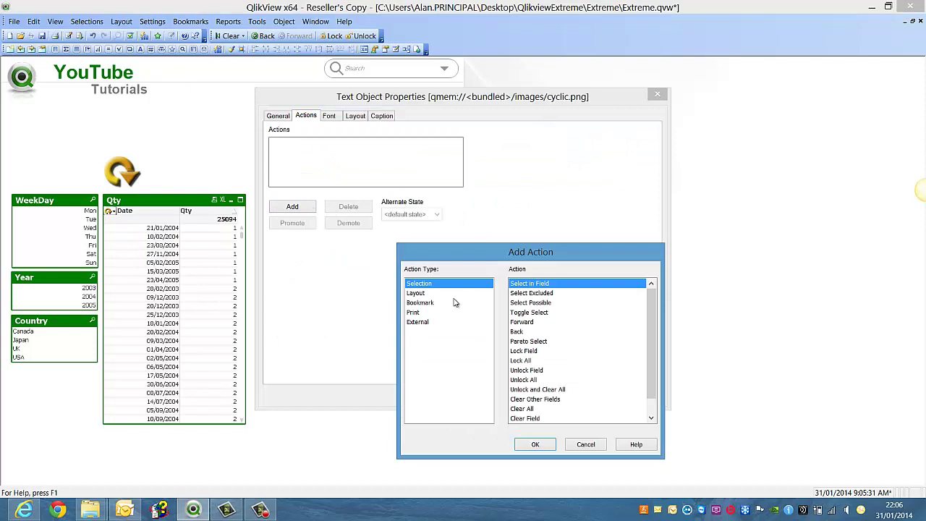
click(423, 325)
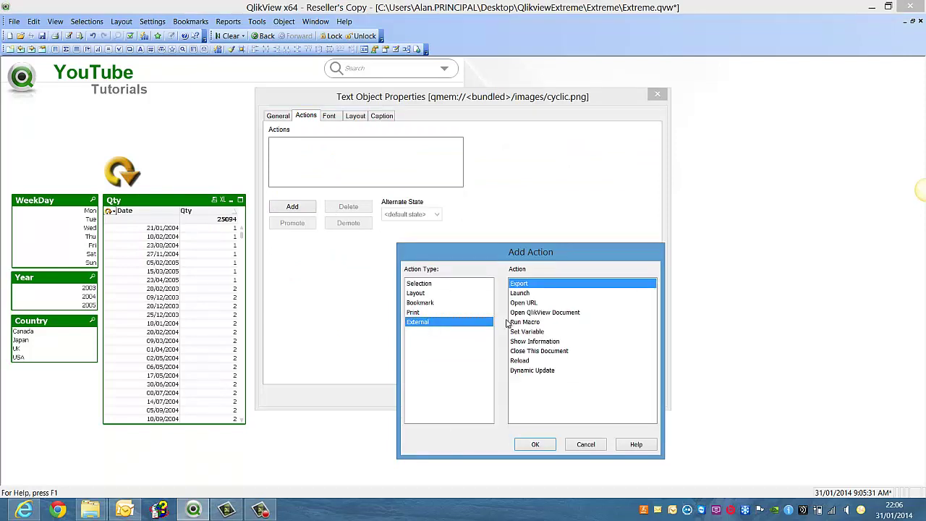
click(524, 323)
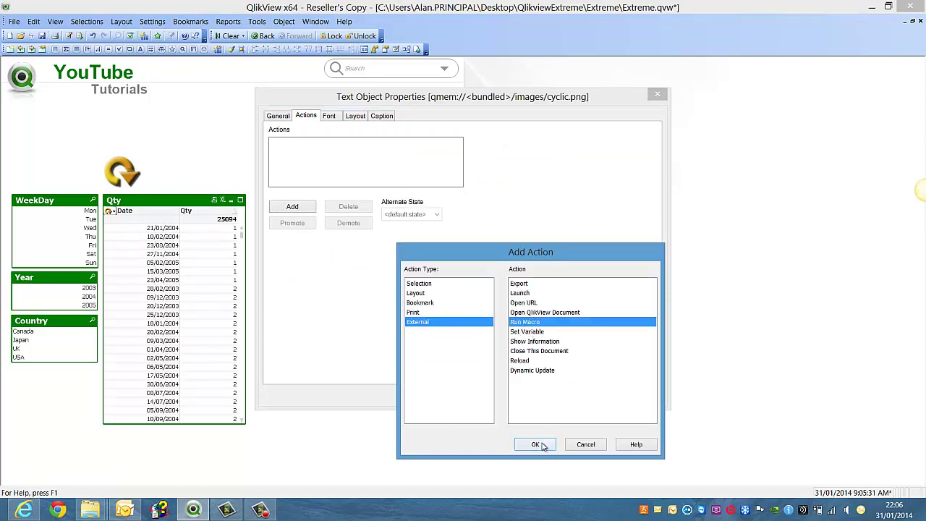
click(536, 444)
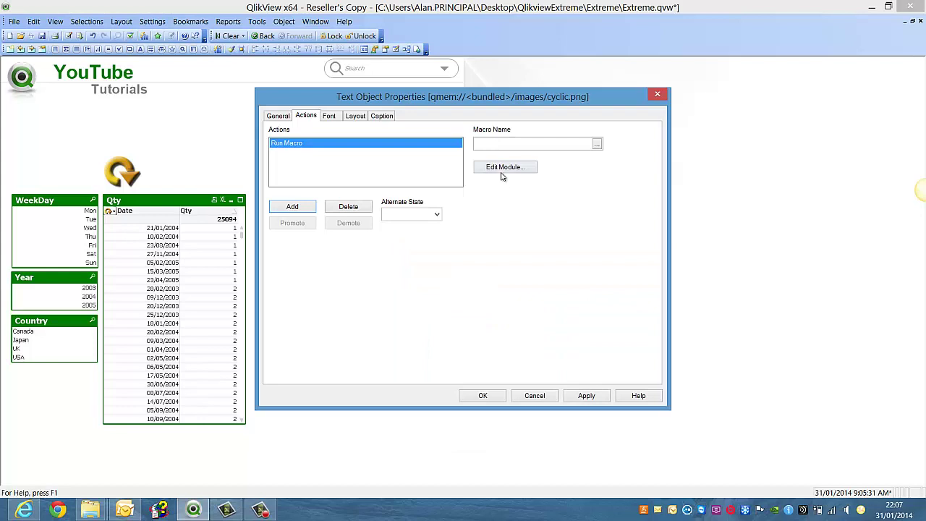
Step: Replace the old module script with an empty SUB grbutton … END SUB block
click(504, 174)
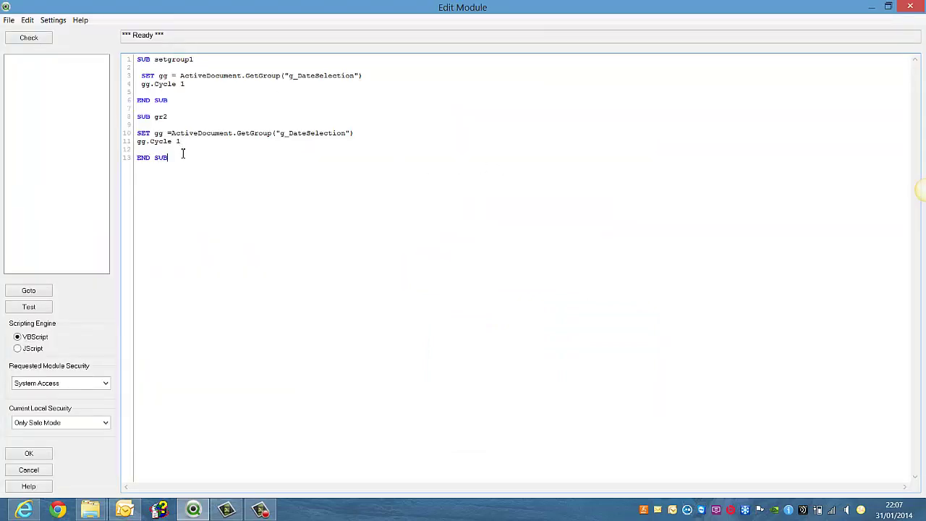
drag(176, 158, 139, 56)
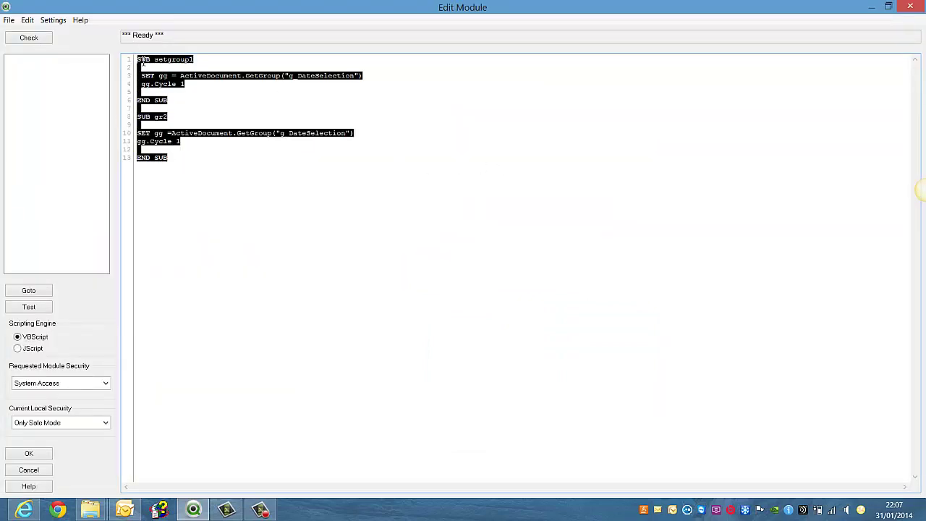
key(Delete)
text(sub)
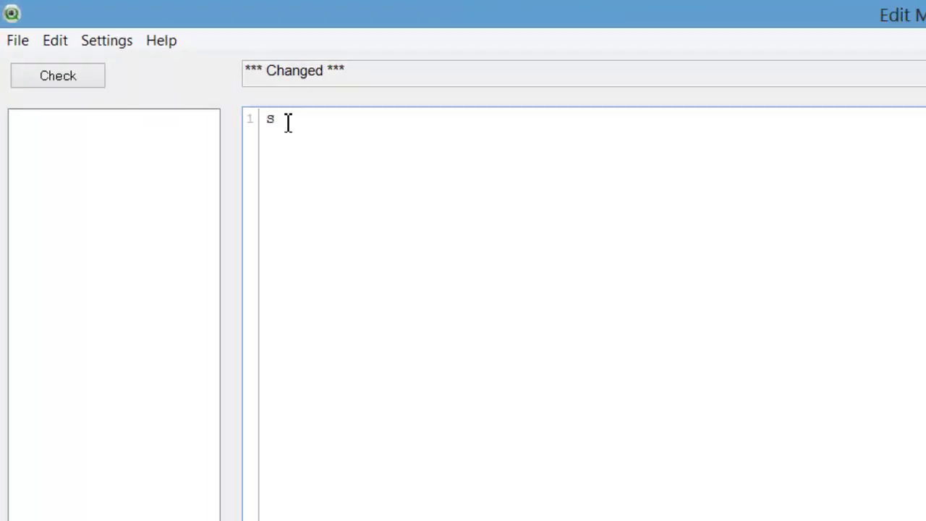
key(Return)
text(EN)
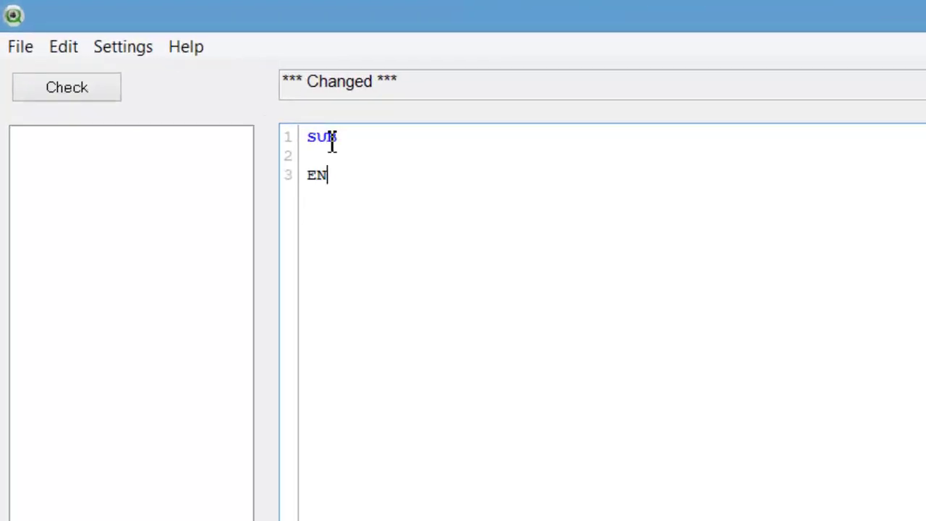
text(D SUB)
click(343, 140)
text(grbutton)
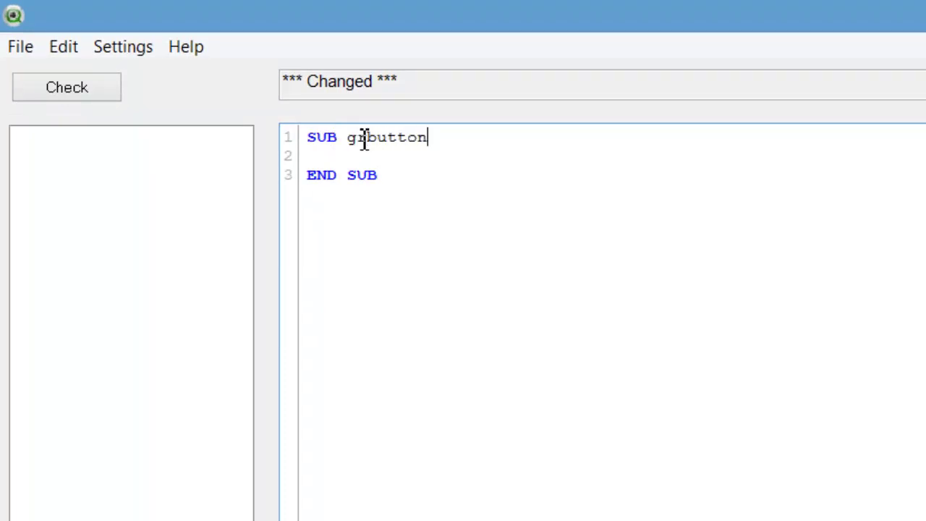
key(Return)
key(Return)
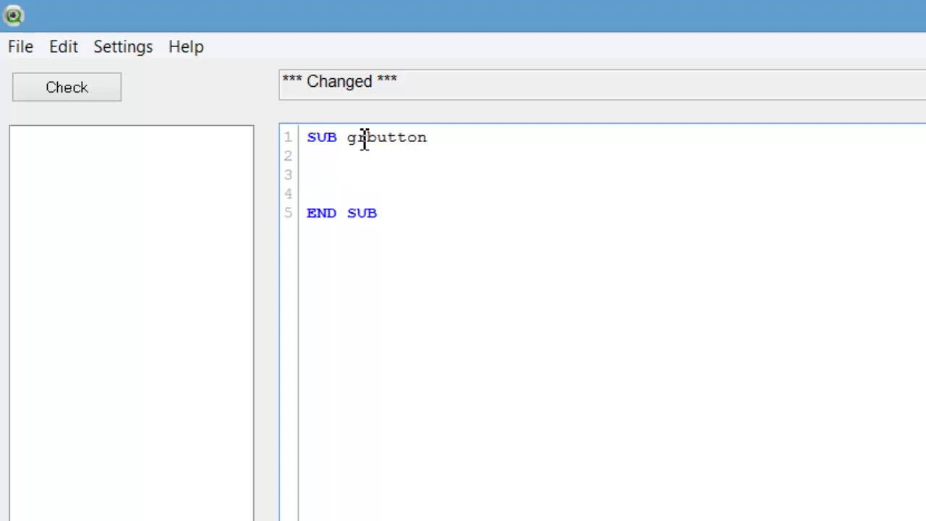
Step: Add SET gg = ActiveDocument.GetGroup("g_DateSelection") and gg.cycle 1 inside the subroutine
text(SET gg= Ac)
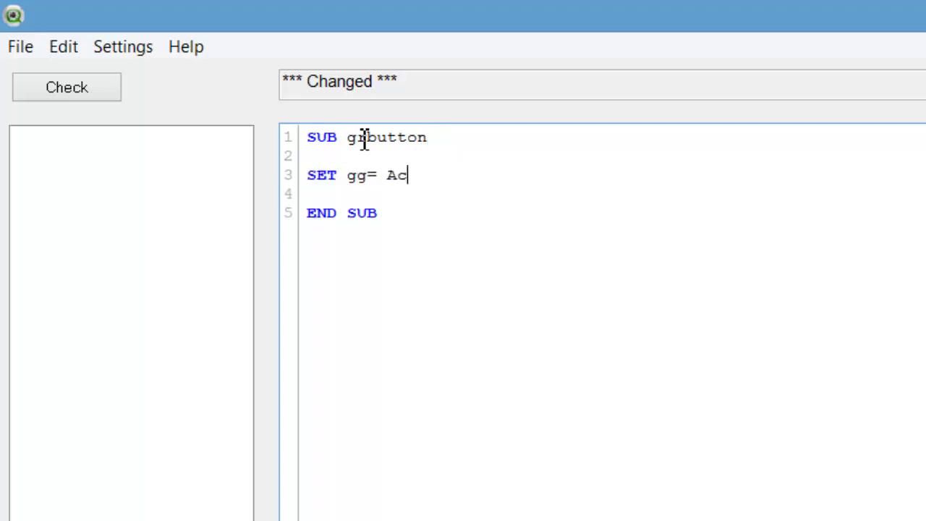
text(tiveDocumet)
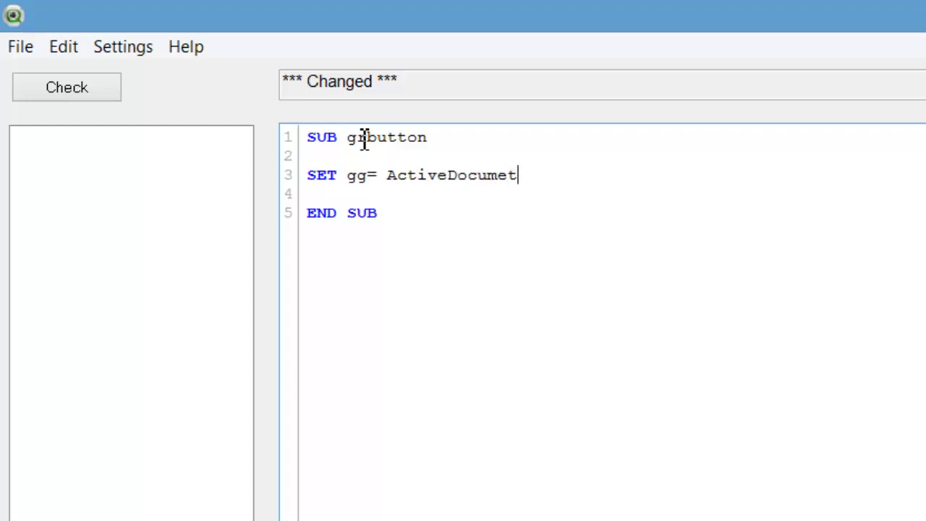
key(BackSpace)
text(nt.GetGr)
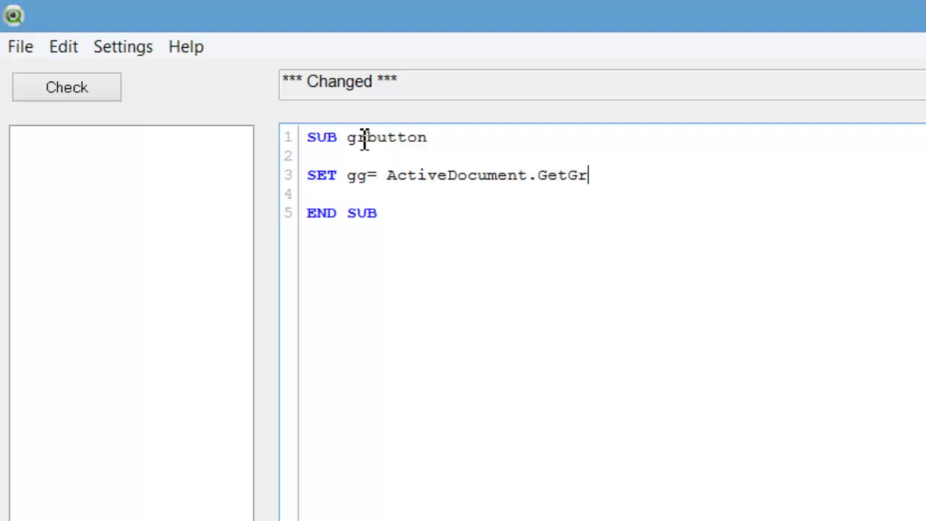
text(oup()
text(")
text(g_Dat)
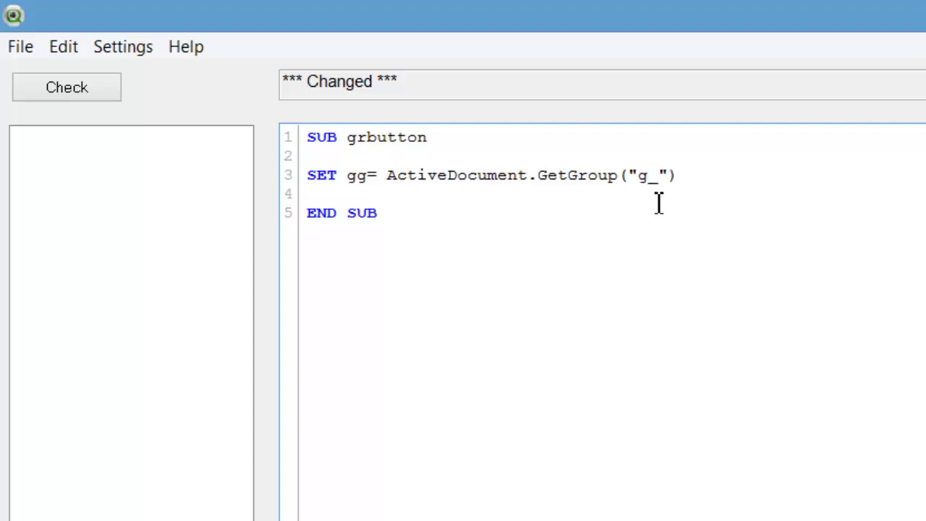
text(eSelectio)
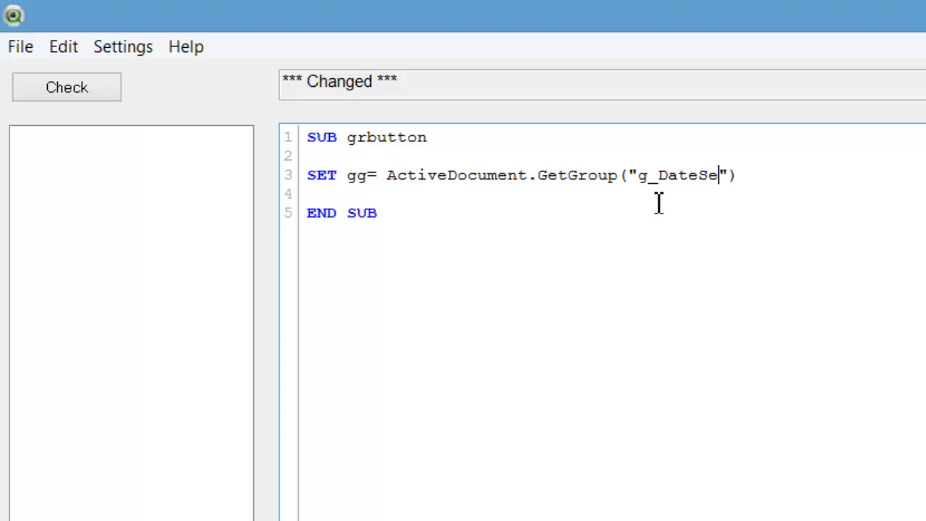
text(n)
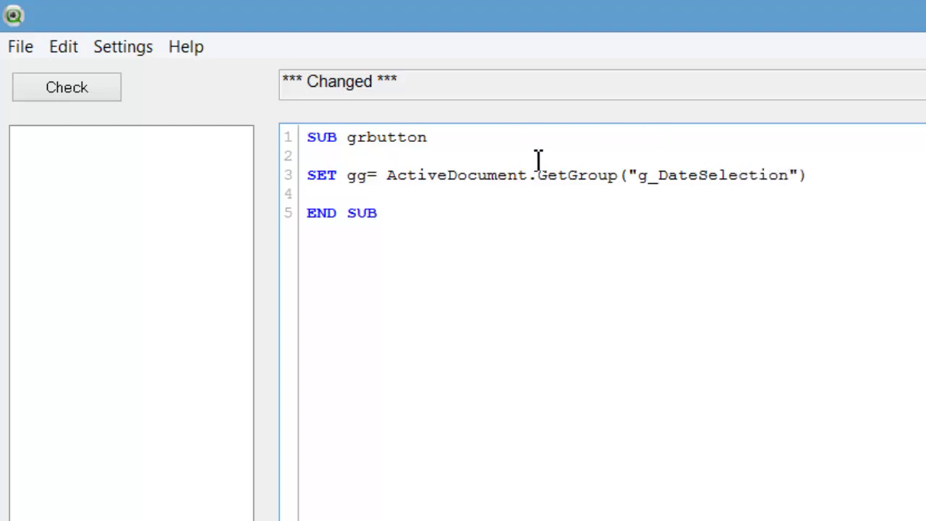
click(827, 178)
click(368, 175)
click(847, 172)
key(Return)
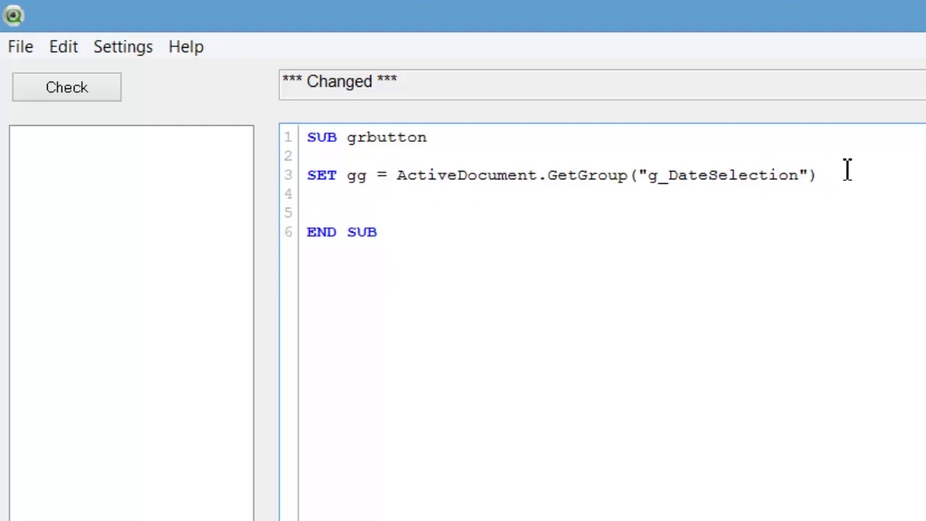
text(gg.cycl)
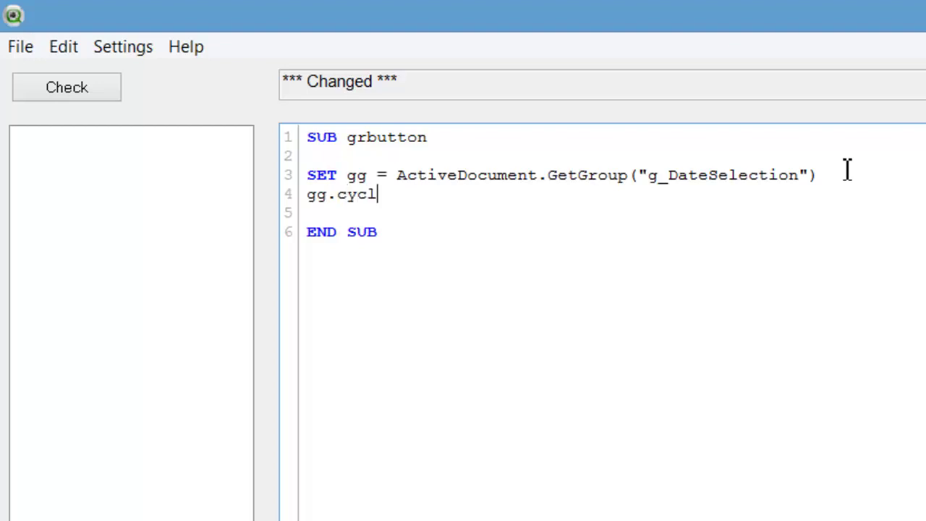
text(e 1)
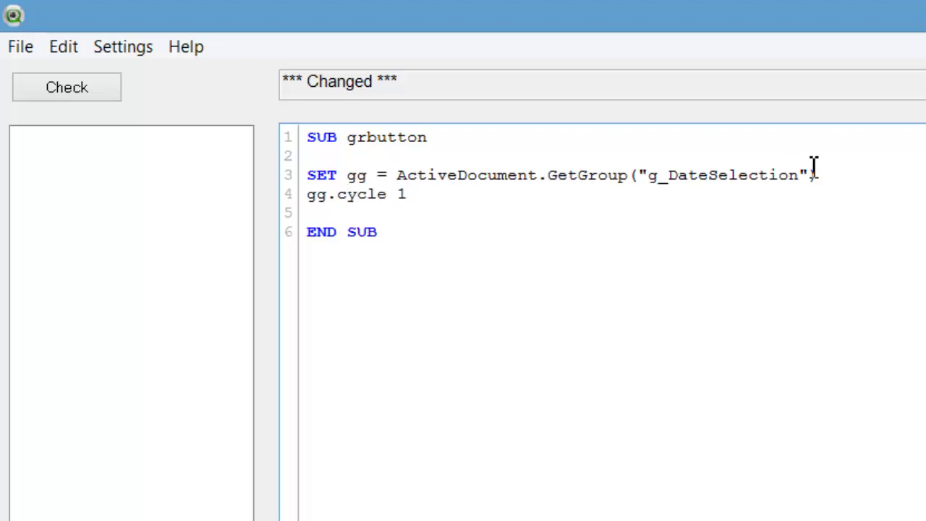
Step: Check the grbutton script, set local security to Allow System Access, and accept the module
click(95, 95)
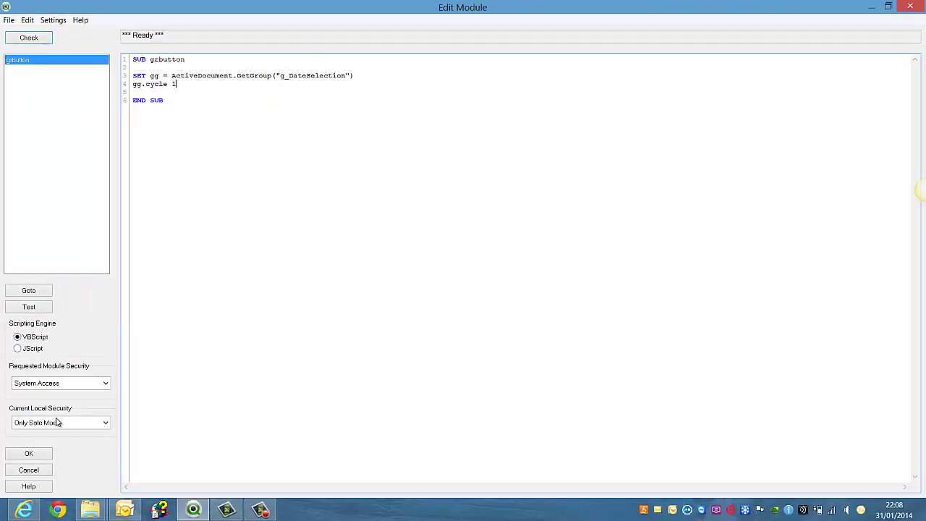
click(55, 427)
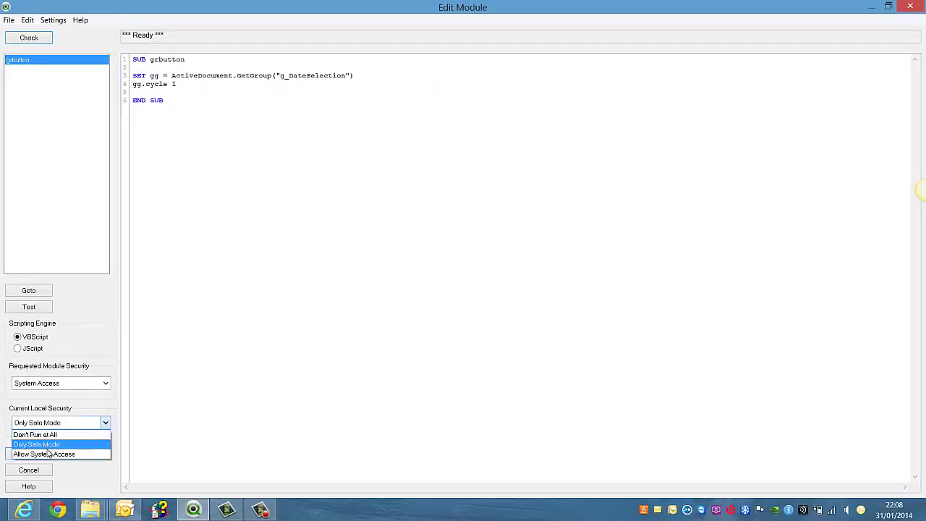
click(48, 450)
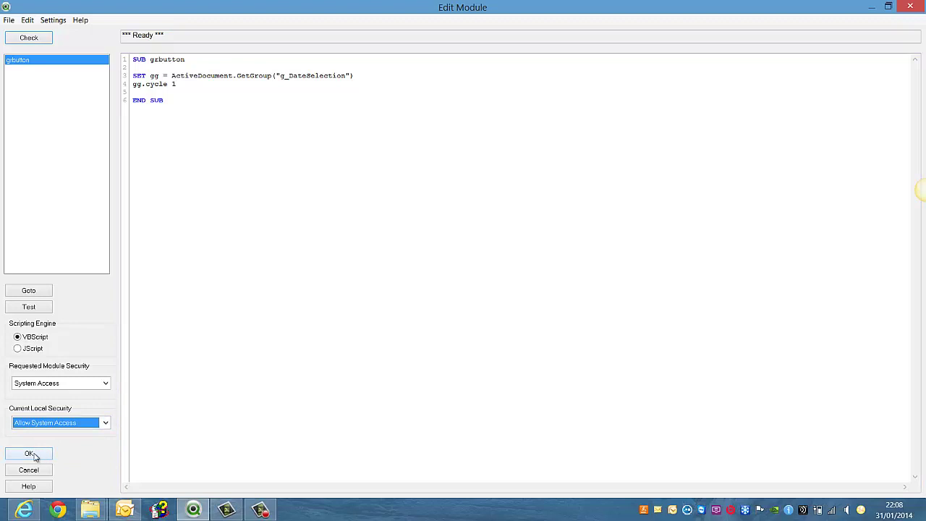
click(31, 455)
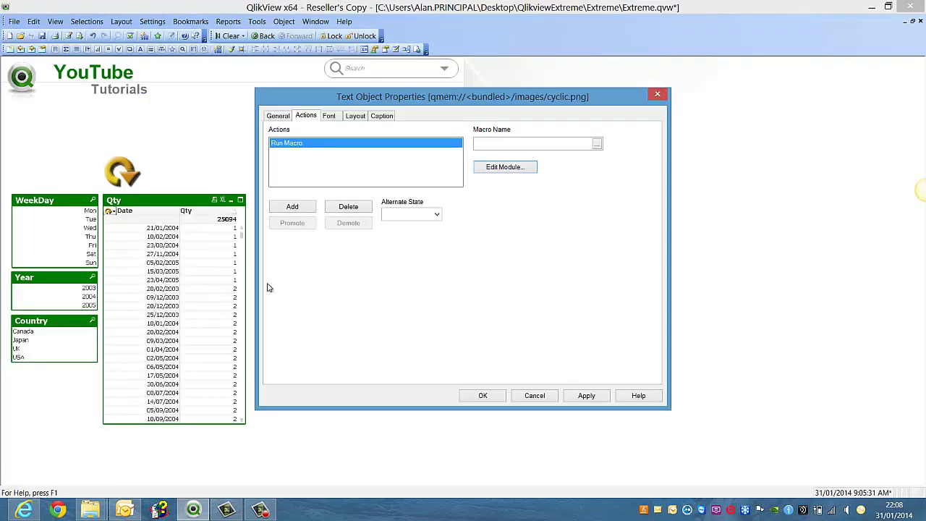
Step: Copy grbutton from the module and paste it as the Run Macro action's macro name
click(505, 166)
double_click(167, 60)
key(ctrl+c)
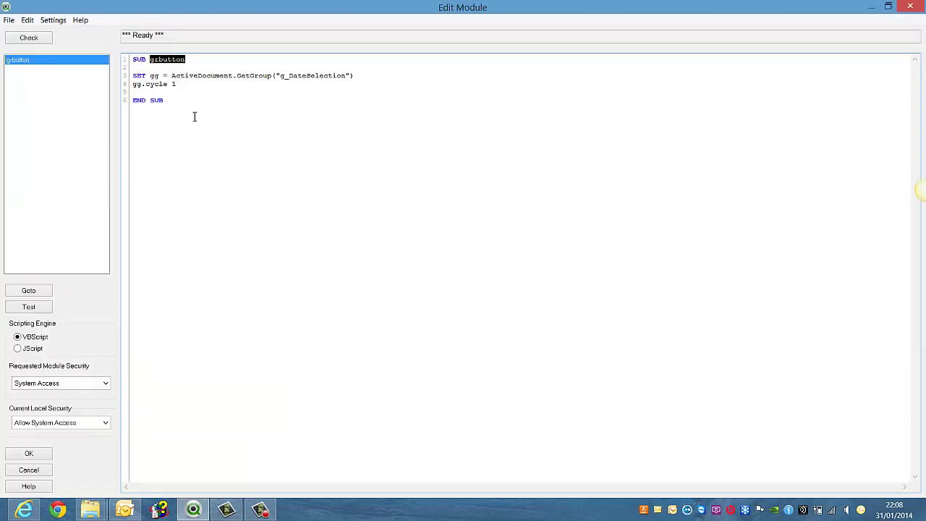
click(32, 453)
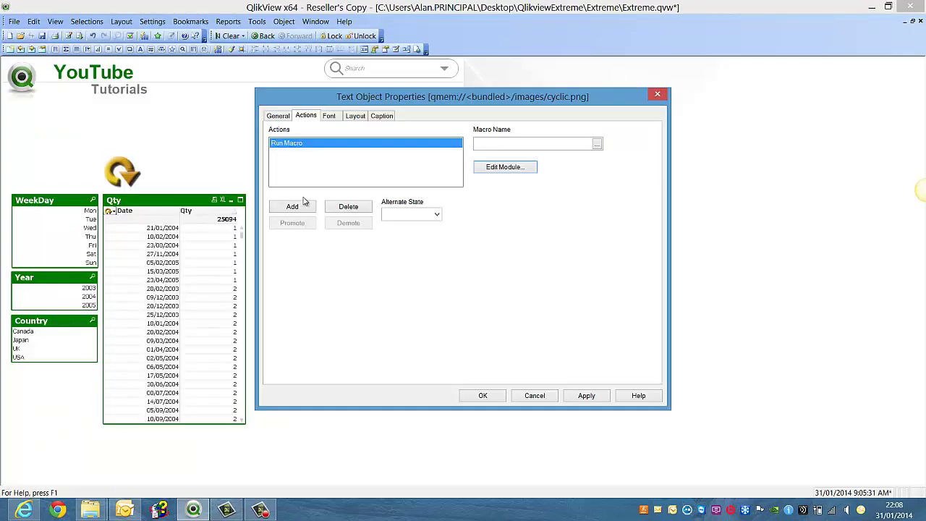
click(510, 142)
key(ctrl+v)
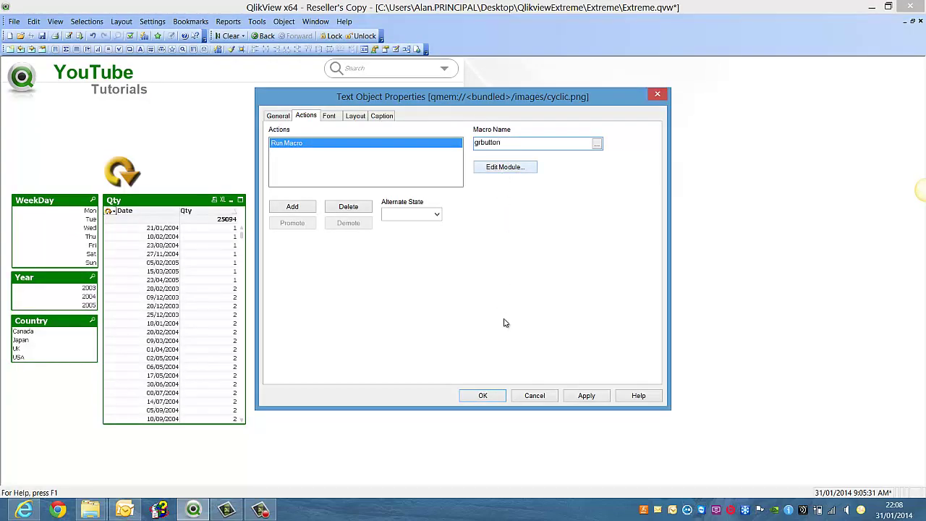
click(483, 396)
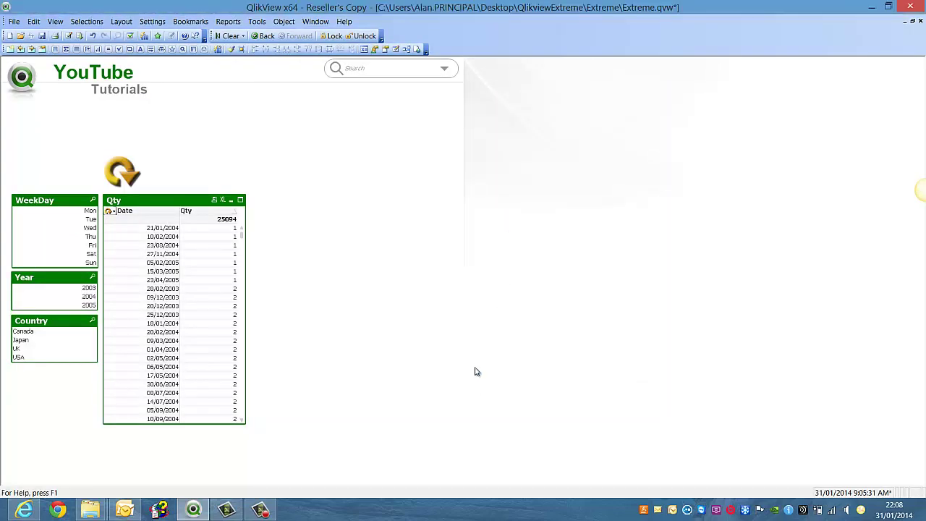
Step: Click the cyclic arrow three times to cycle the Qty table's dimension, ending on Date
click(123, 176)
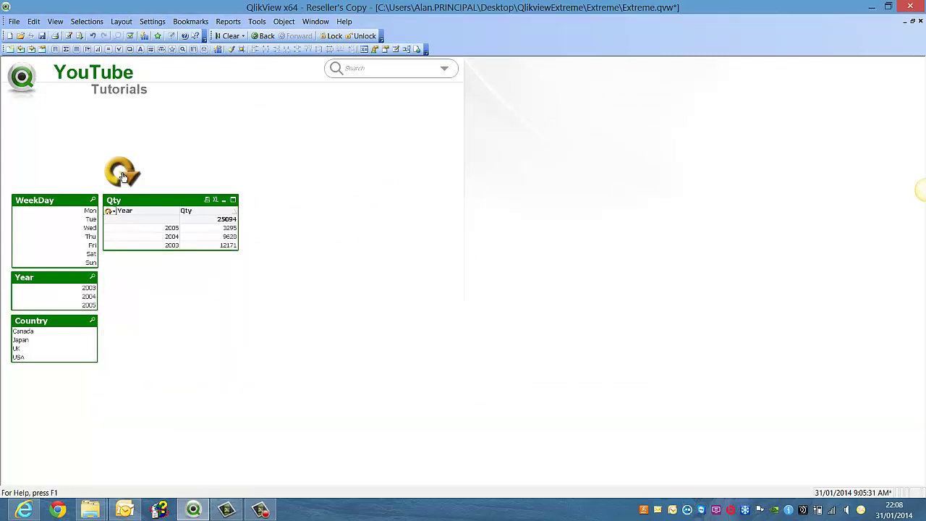
click(123, 176)
click(123, 176)
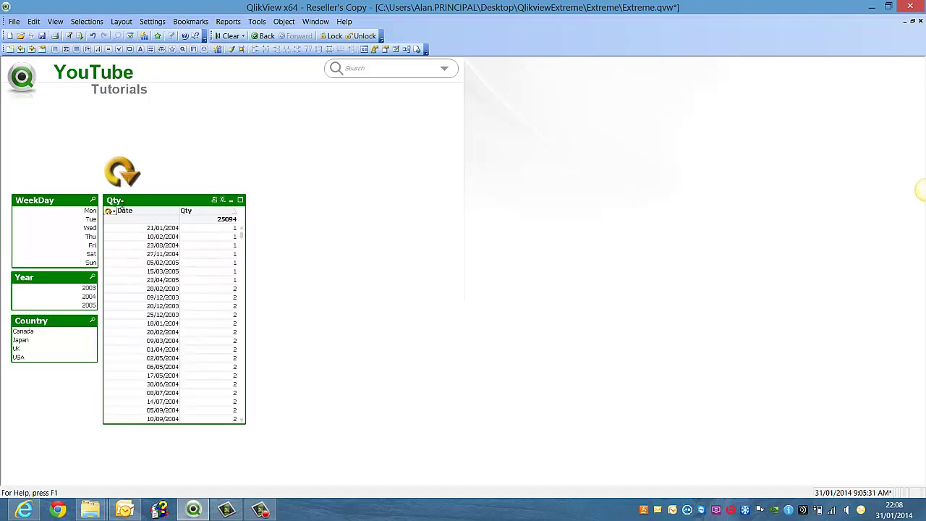